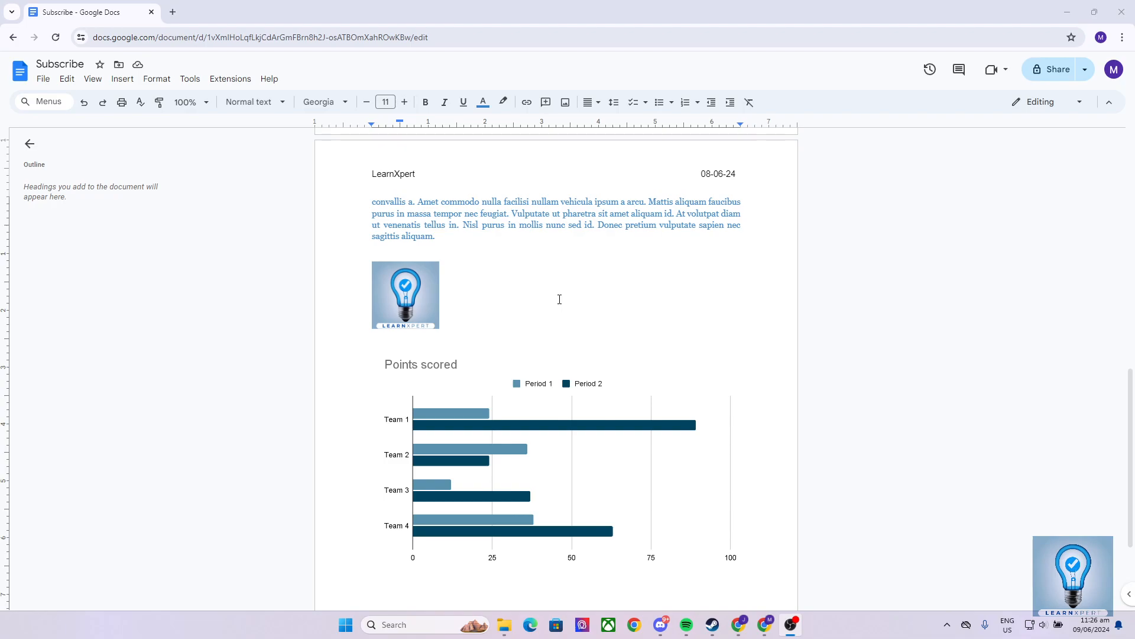
Review the document's body text on both pages and the logo image beneath the last paragraph.
scroll(538, 261, up, 12)
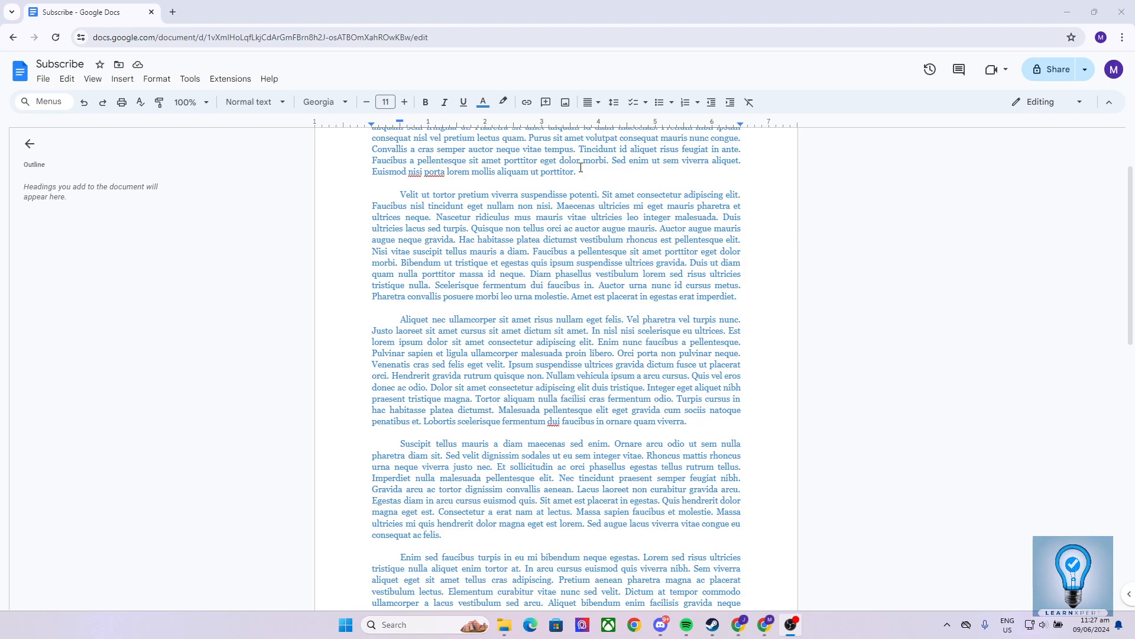
scroll(644, 312, down, 9)
scroll(644, 311, up, 4)
scroll(645, 312, up, 6)
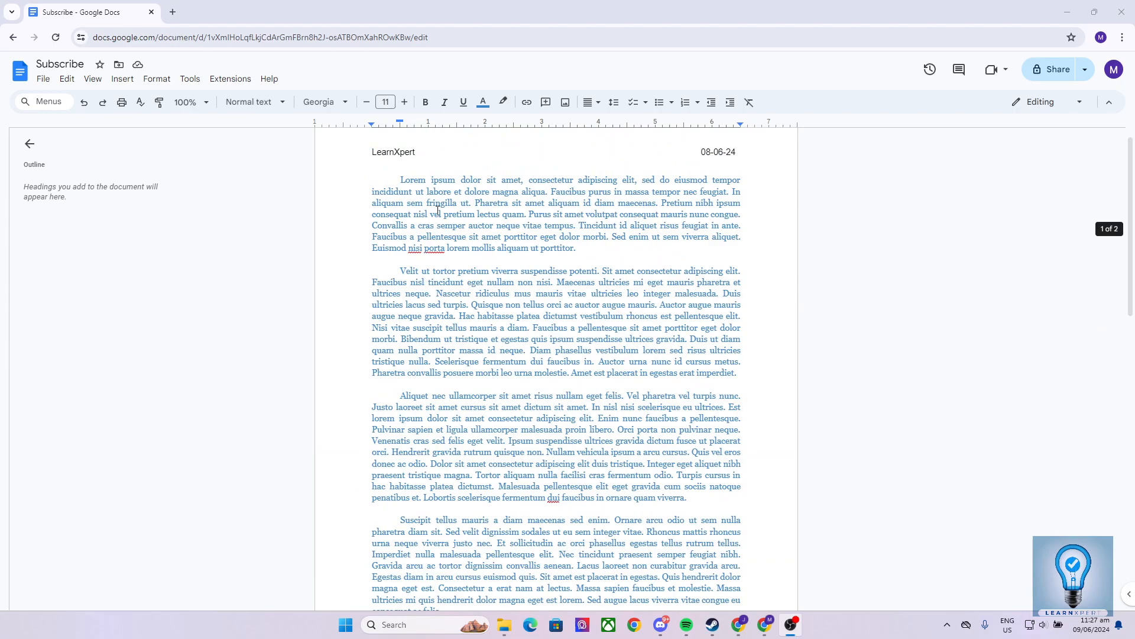
click(482, 204)
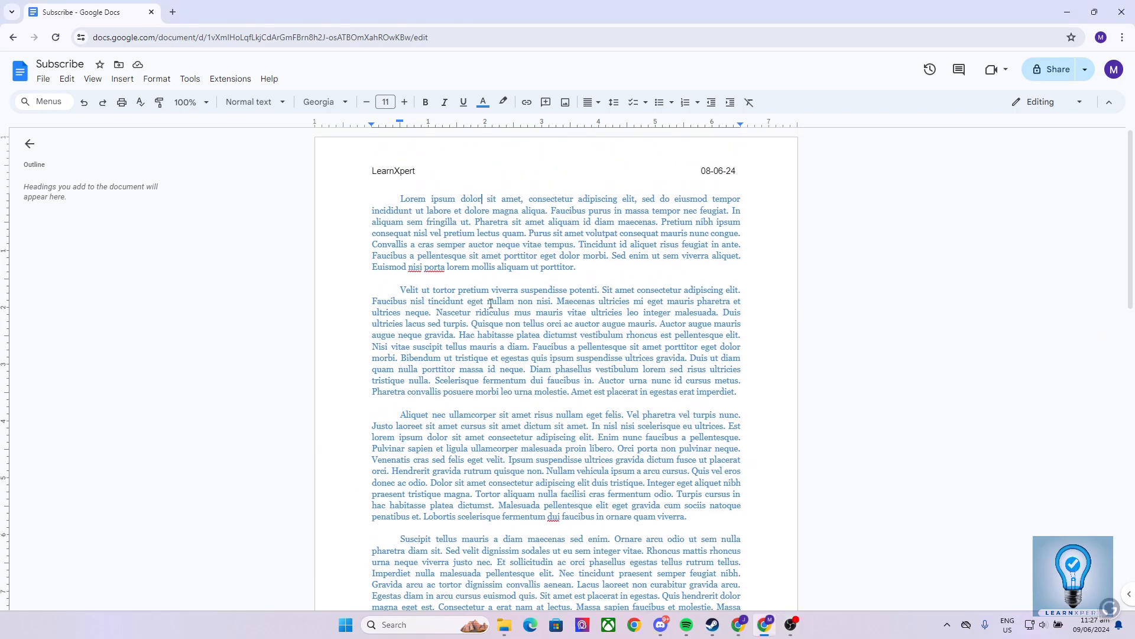
scroll(662, 172, down, 10)
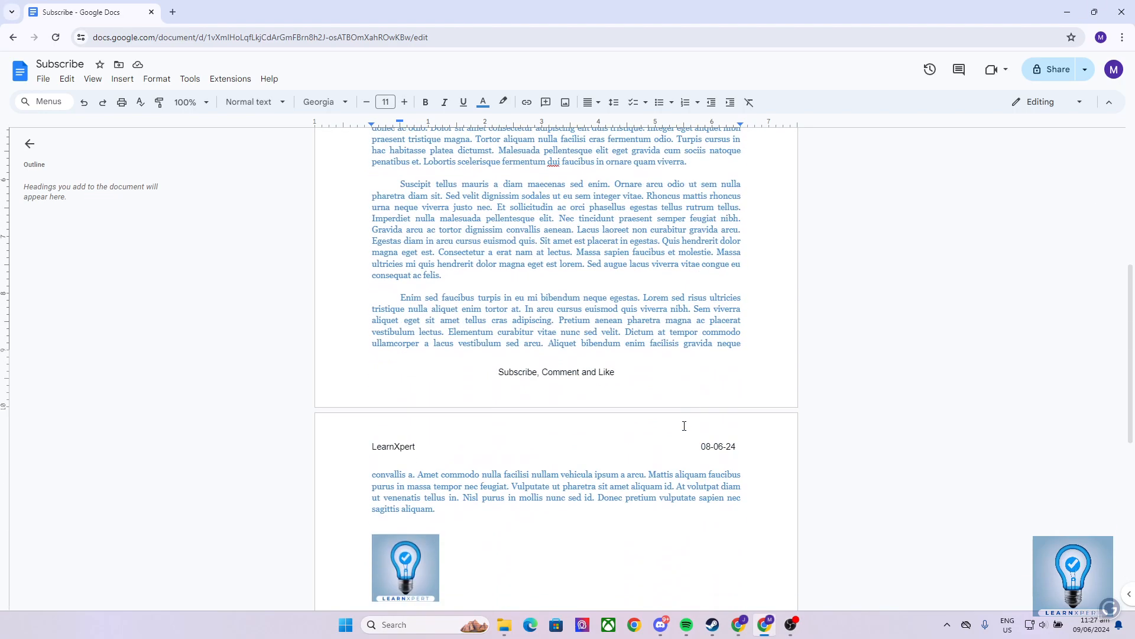
click(399, 317)
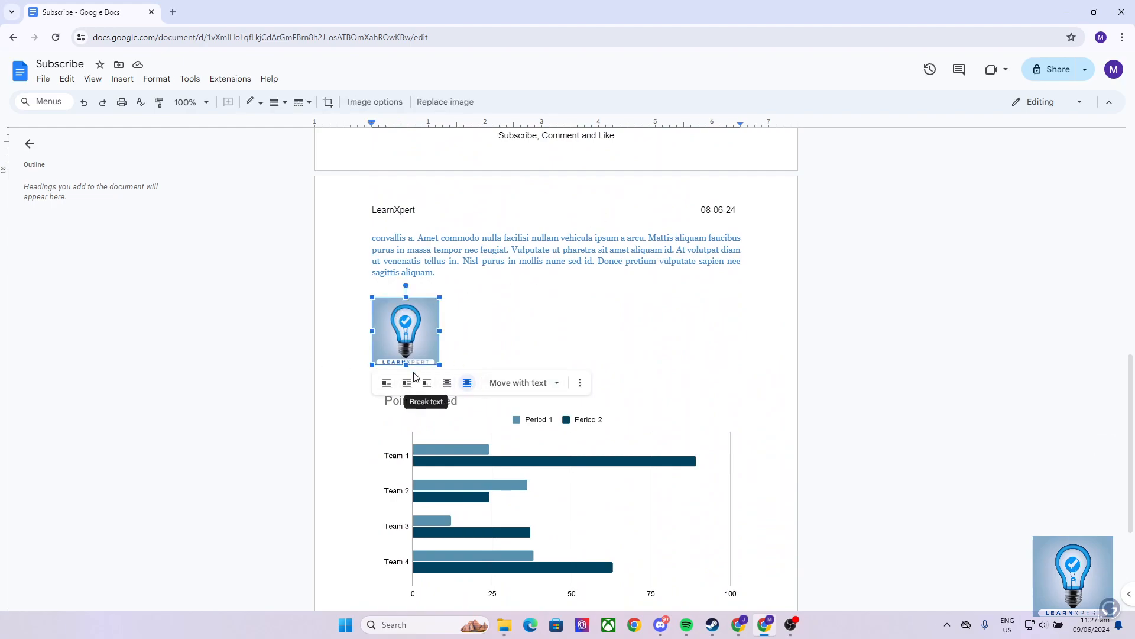
click(481, 305)
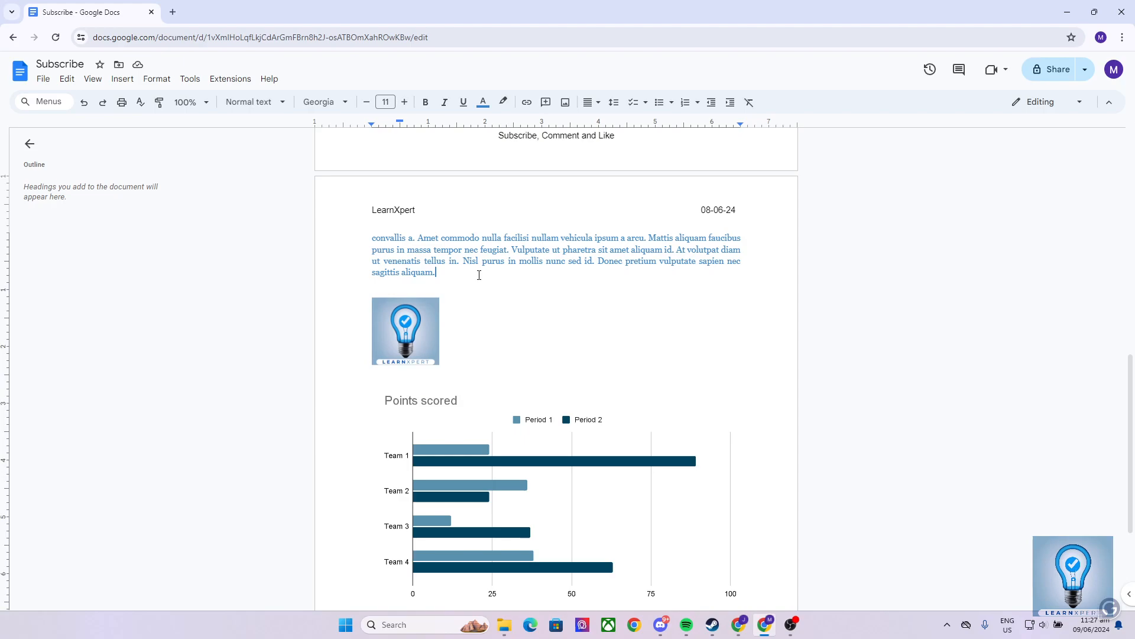
click(397, 305)
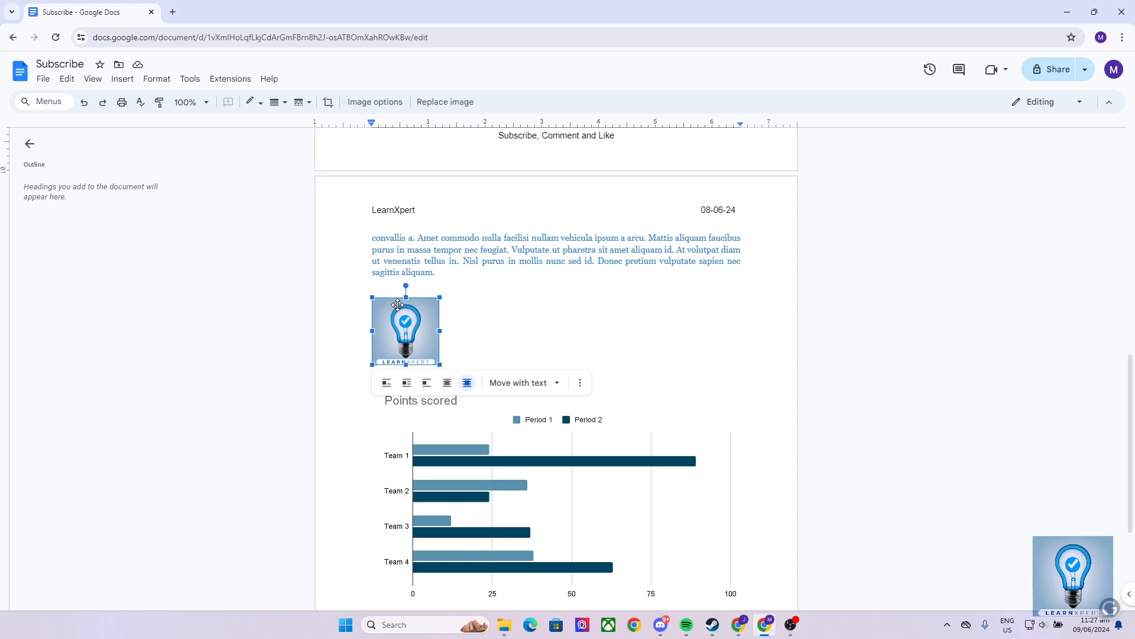
scroll(472, 400, down, 3)
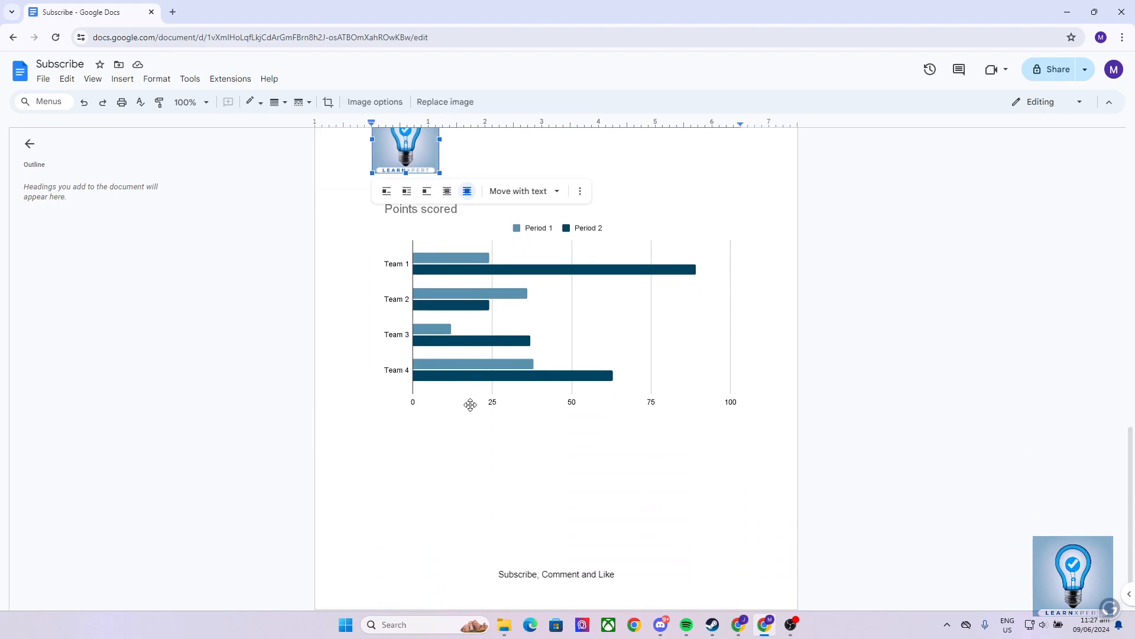
scroll(497, 441, up, 3)
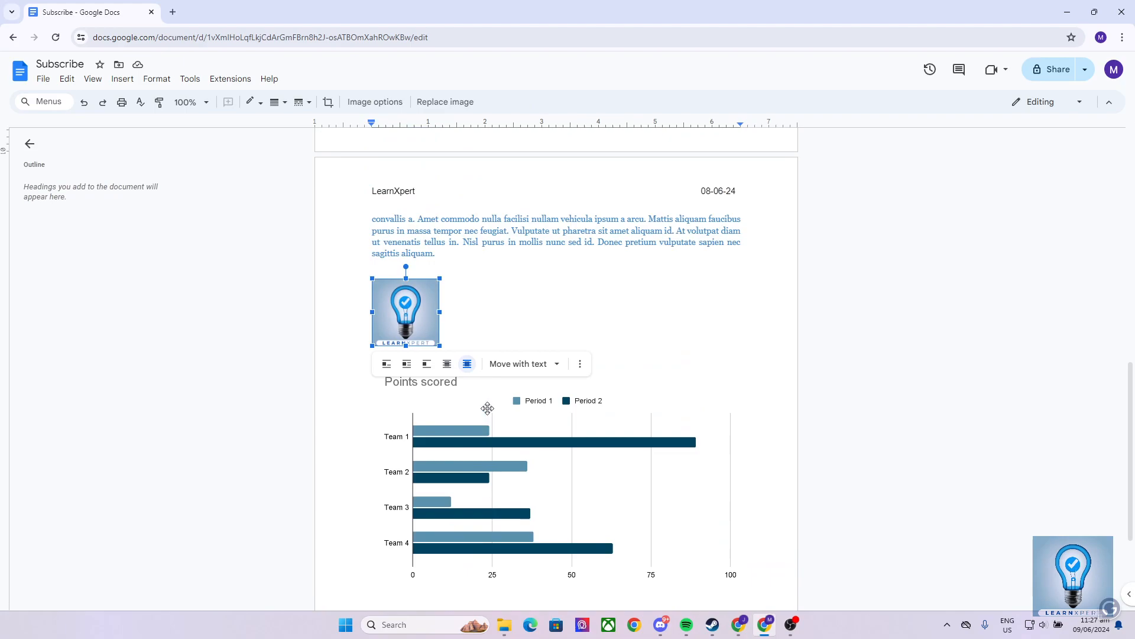
click(488, 257)
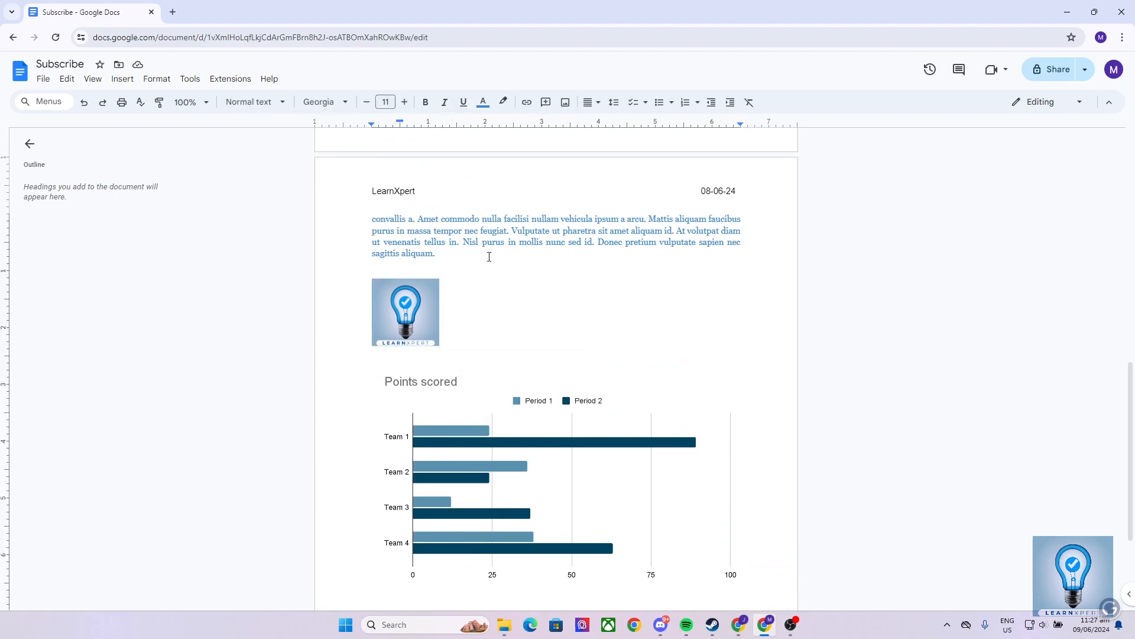
scroll(489, 257, down, 3)
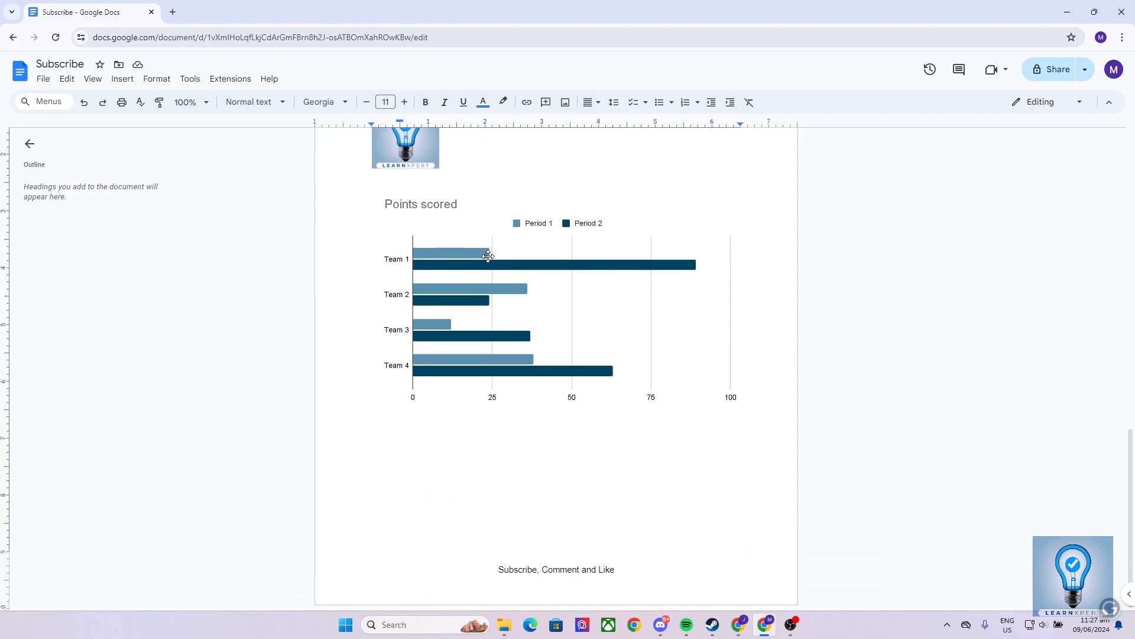
Examine the Points scored bar chart and its surroundings on the document's second page.
click(527, 432)
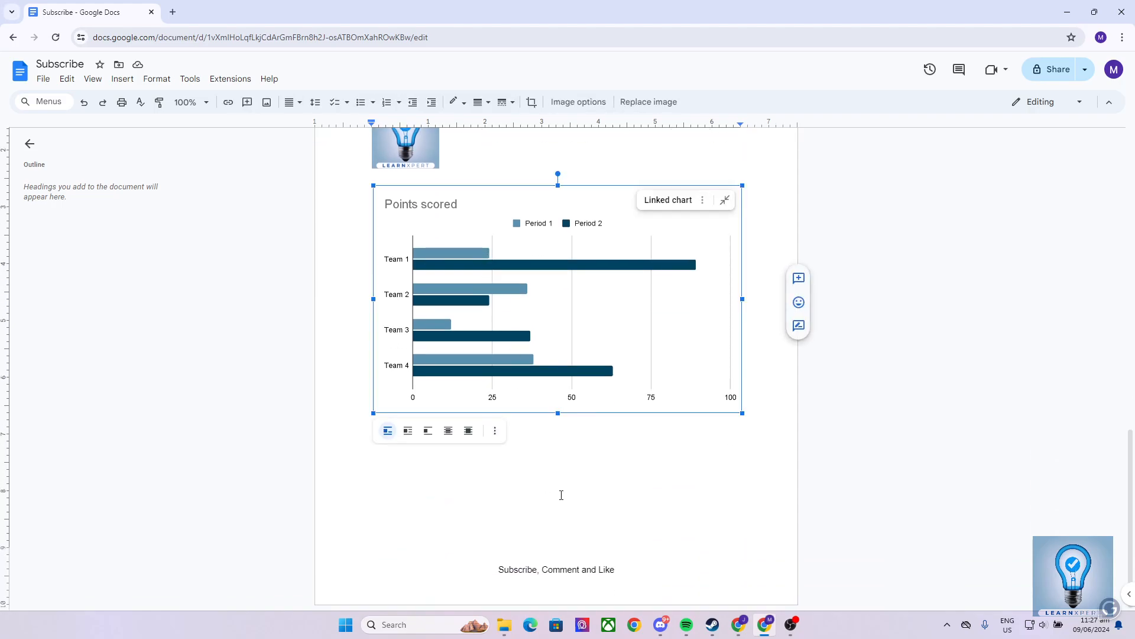
scroll(533, 304, up, 4)
click(535, 305)
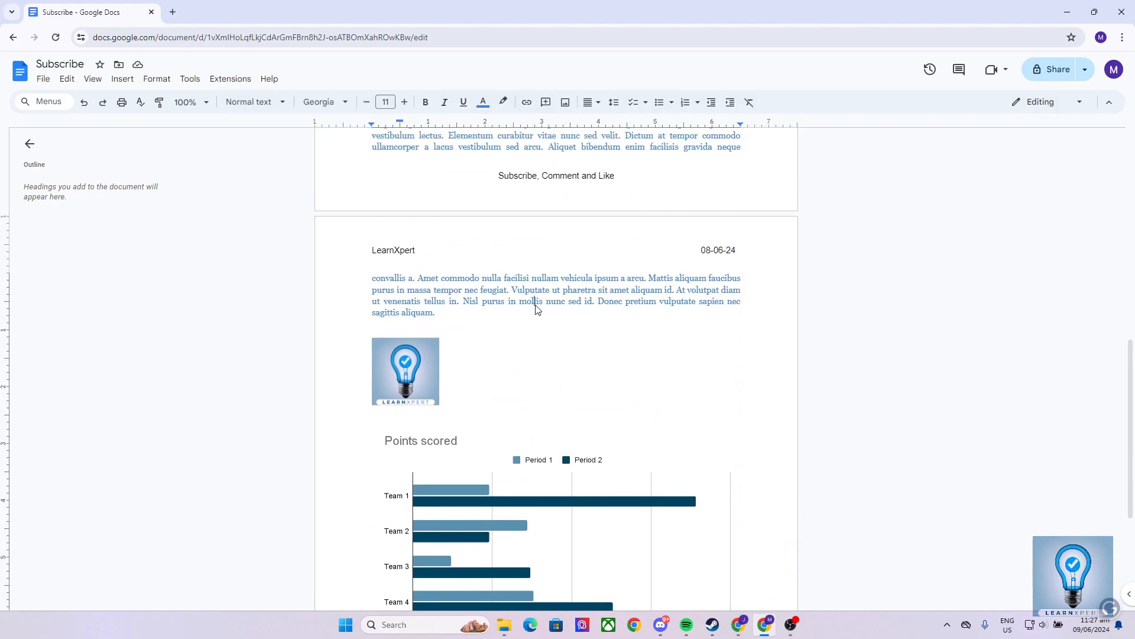
scroll(509, 319, down, 3)
click(508, 318)
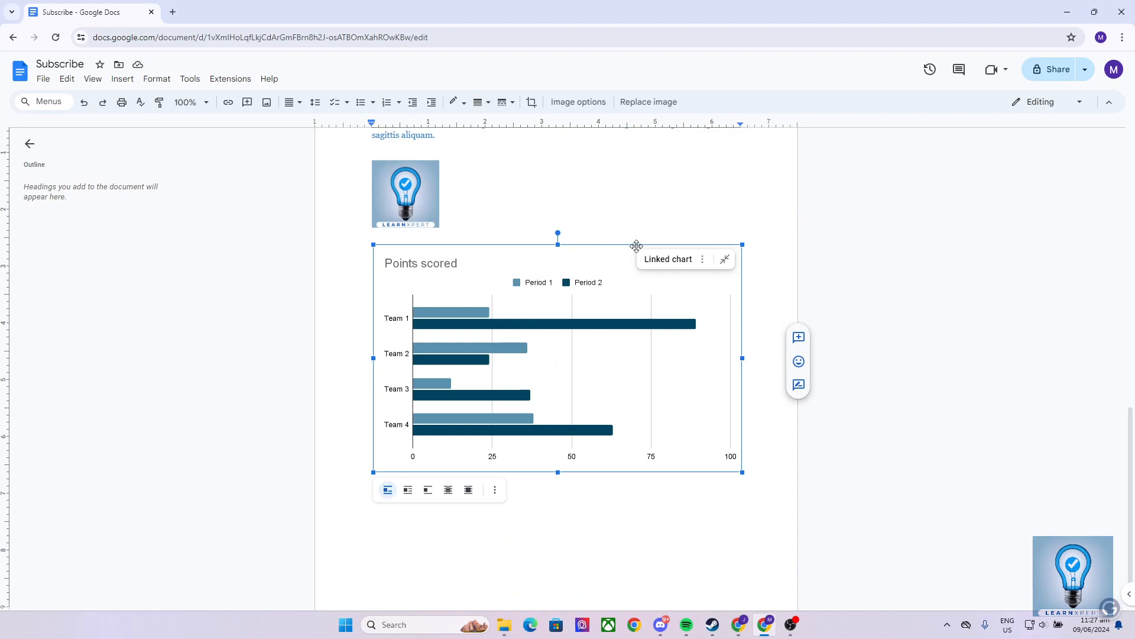
scroll(637, 245, up, 5)
click(494, 420)
scroll(494, 421, down, 3)
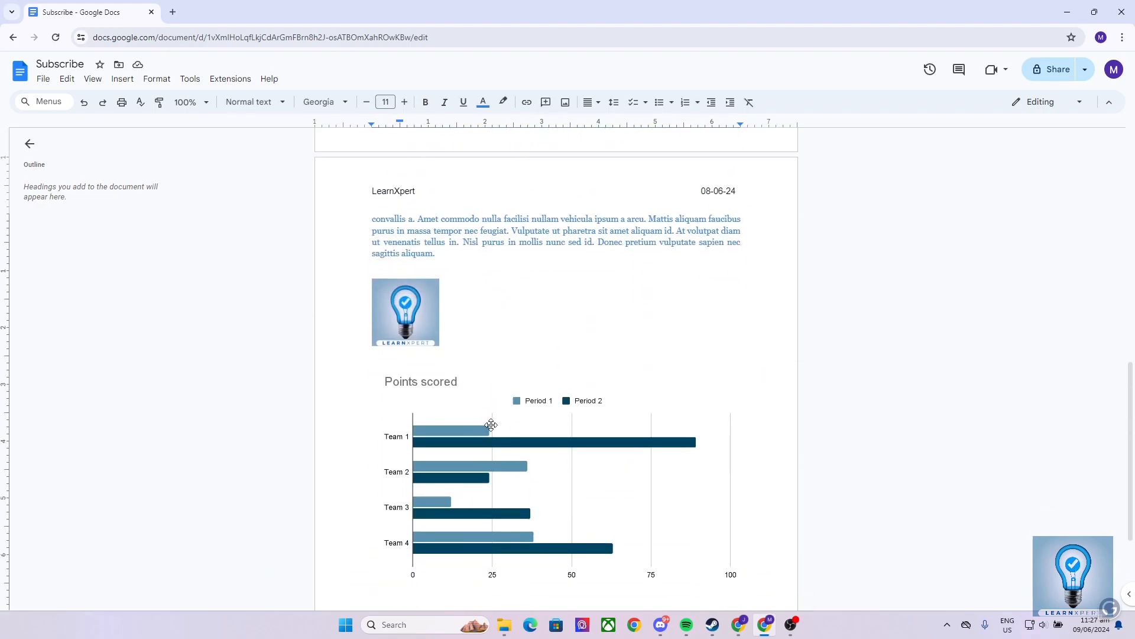
Open the source spreadsheet of the linked Points scored chart.
click(489, 424)
scroll(541, 467, down, 3)
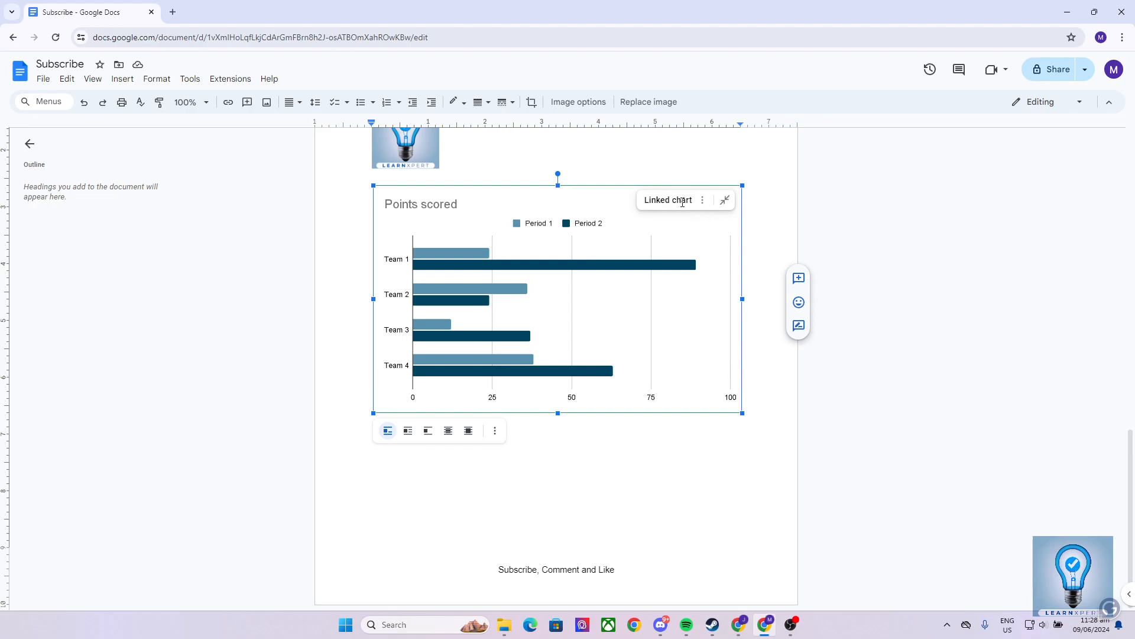
click(705, 203)
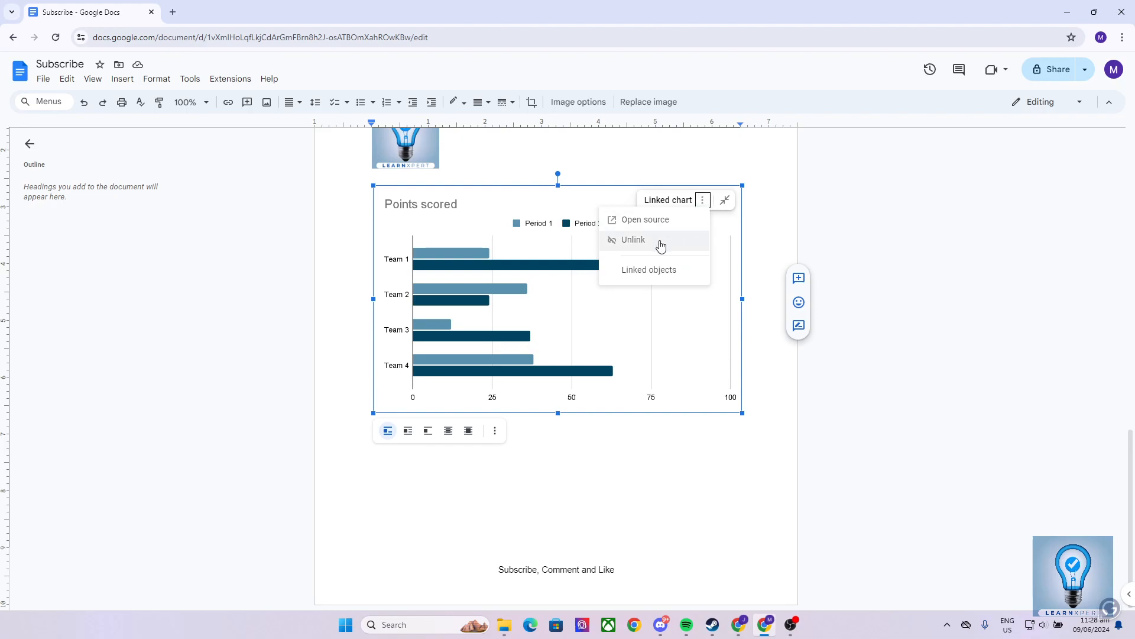
click(639, 222)
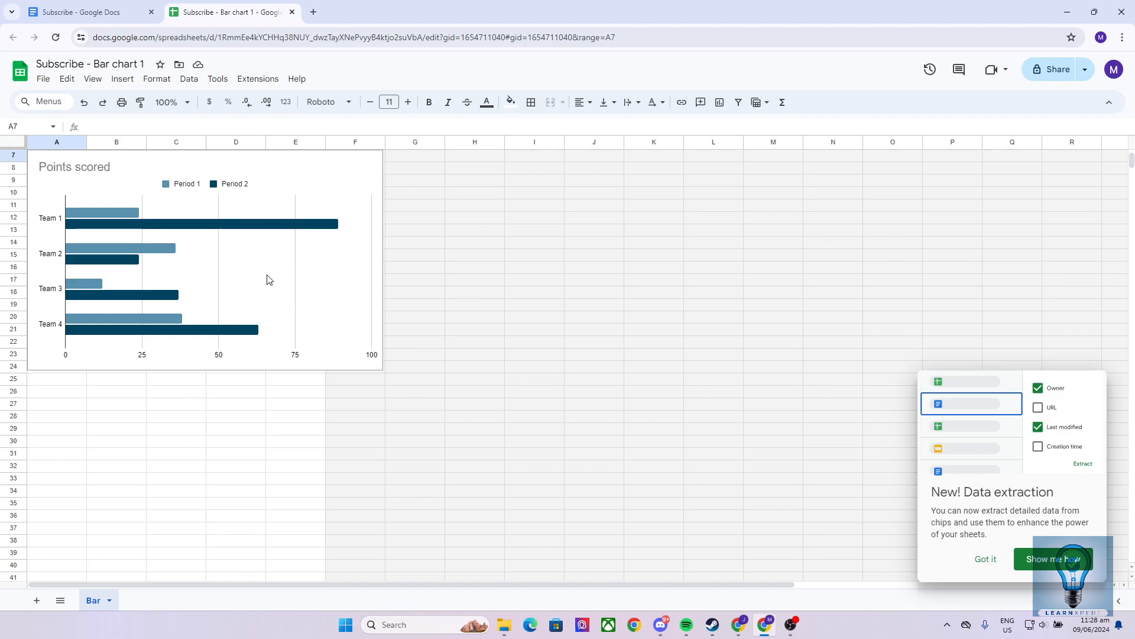
Set Team 1's Period 1 value in cell B2 to 30.
scroll(266, 276, up, 3)
scroll(367, 347, down, 5)
scroll(319, 295, up, 5)
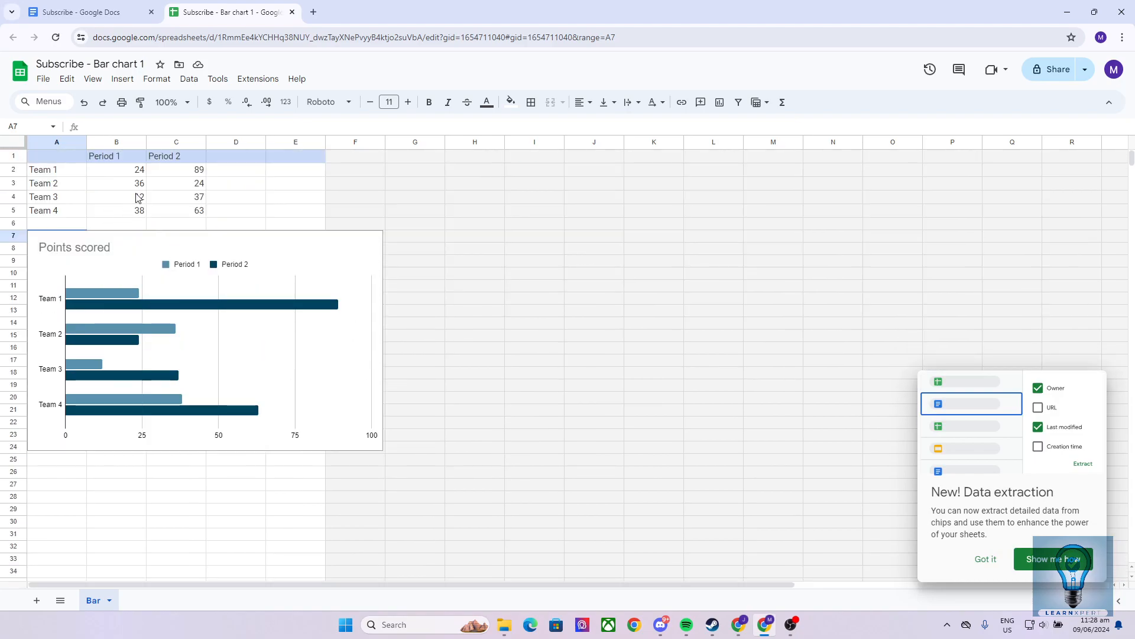
click(128, 170)
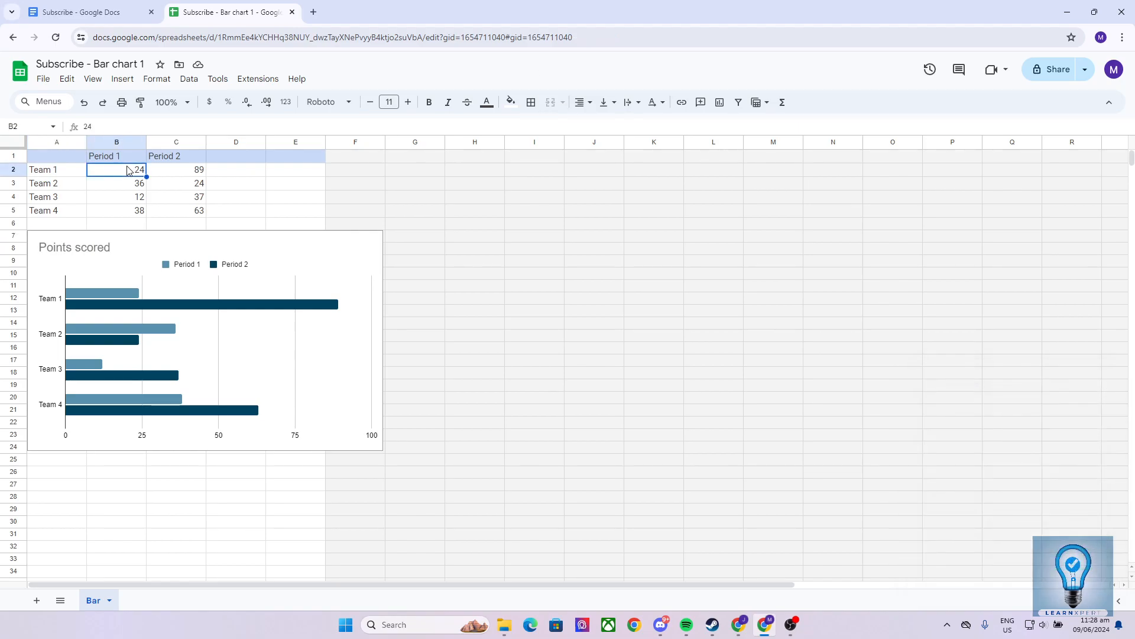
click(161, 188)
click(101, 172)
double_click(137, 172)
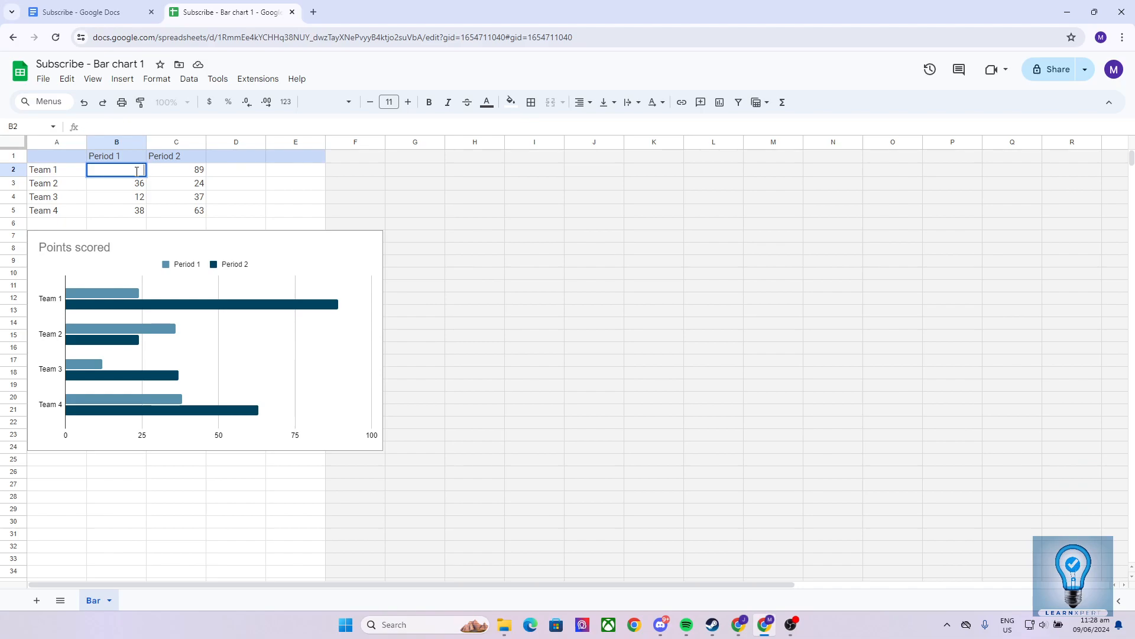
text(30)
Set Team 1's Period 2 value in cell C2 to 60.
click(191, 171)
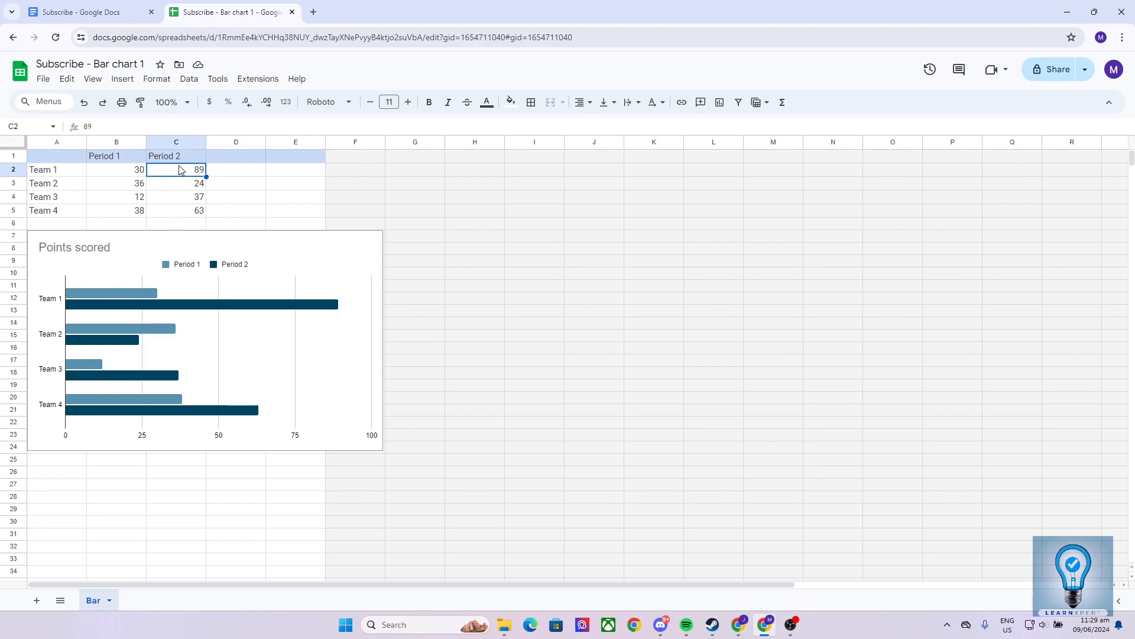
double_click(198, 170)
key(BackSpace)
key(BackSpace)
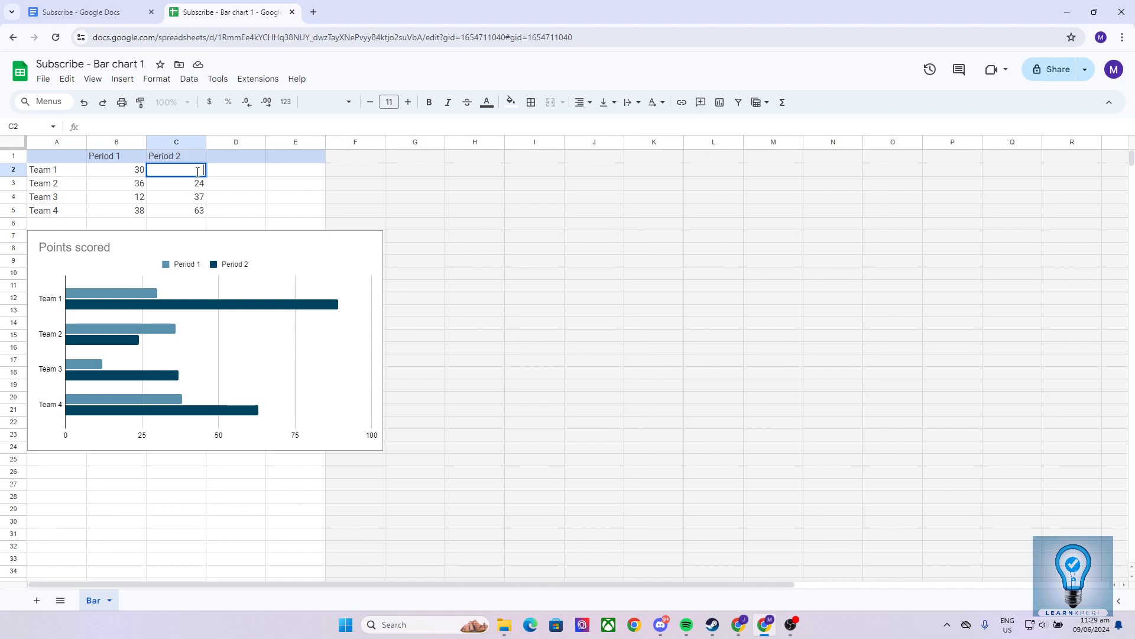
text(60)
click(184, 195)
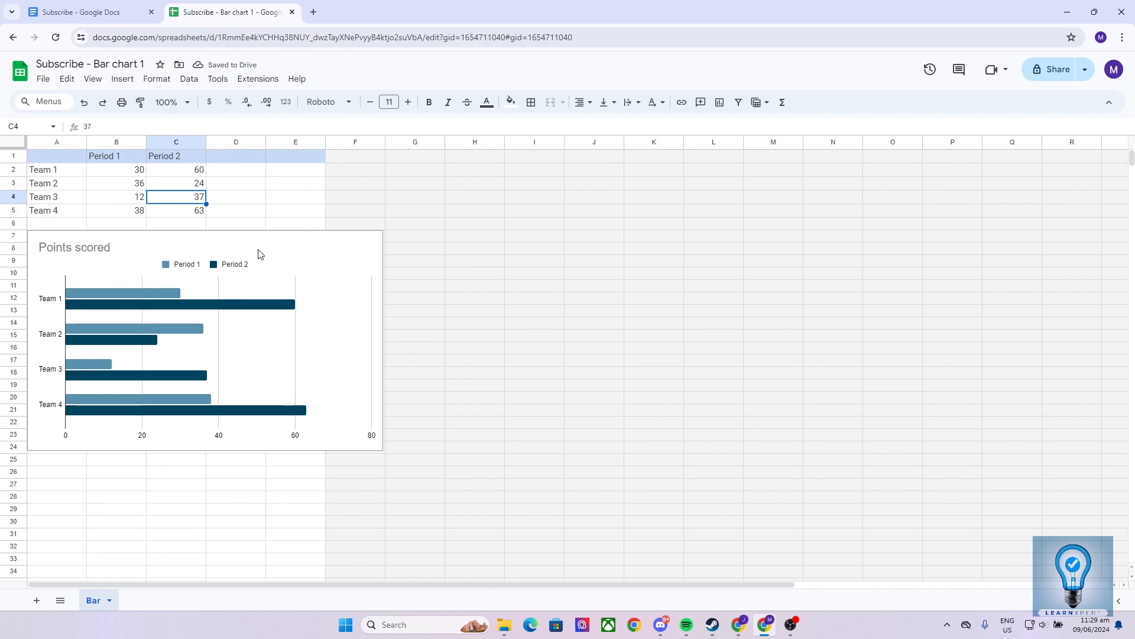
Set Team 4's Period 1 value in cell B5 to 40.
click(137, 212)
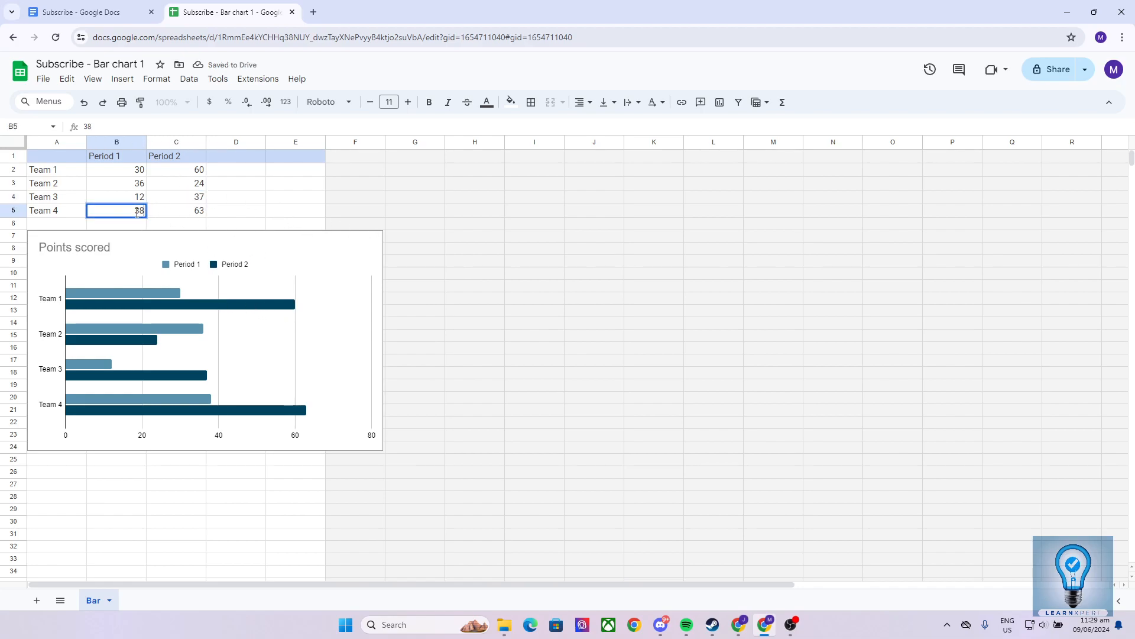
text(40)
click(177, 200)
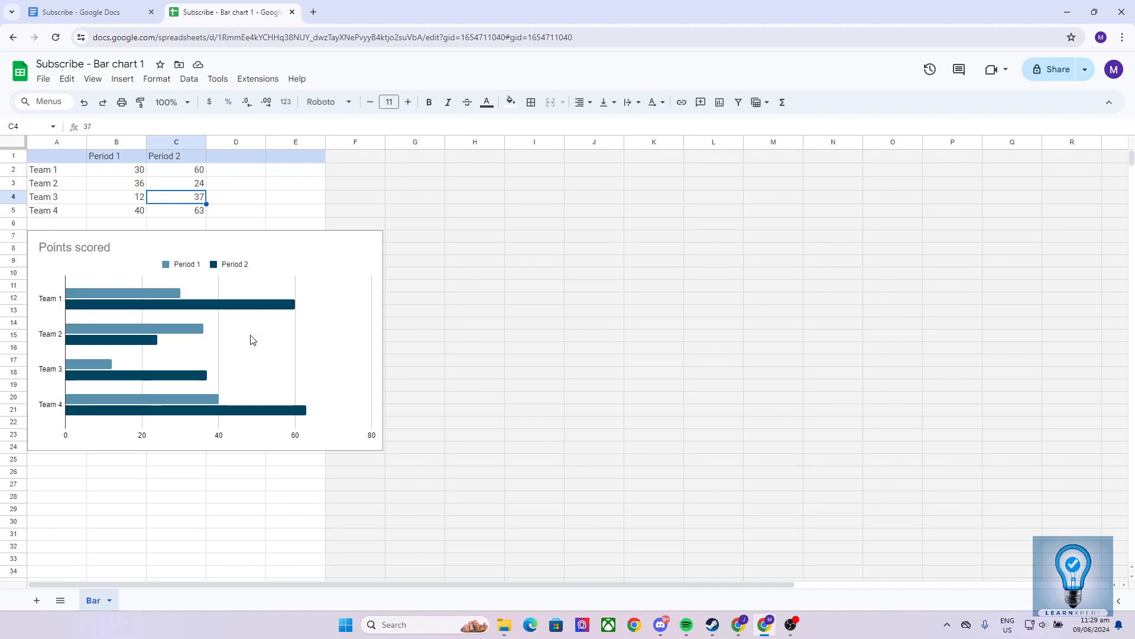
Return to the Subscribe document and update the linked Points scored chart from its source spreadsheet.
click(100, 8)
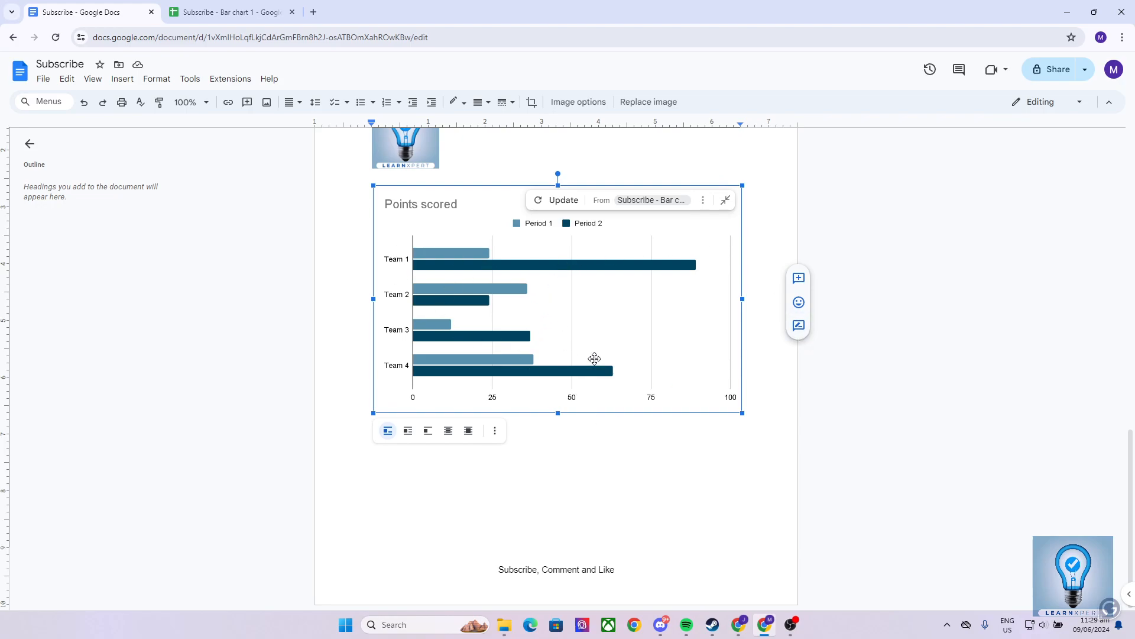
click(228, 12)
click(90, 8)
click(554, 203)
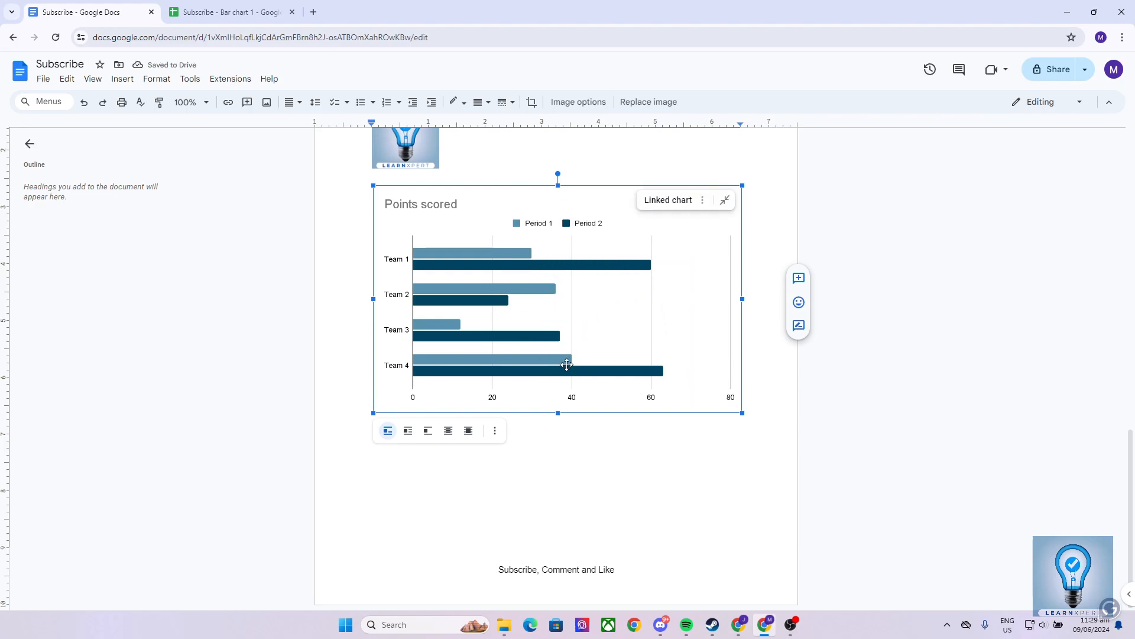
scroll(549, 343, up, 4)
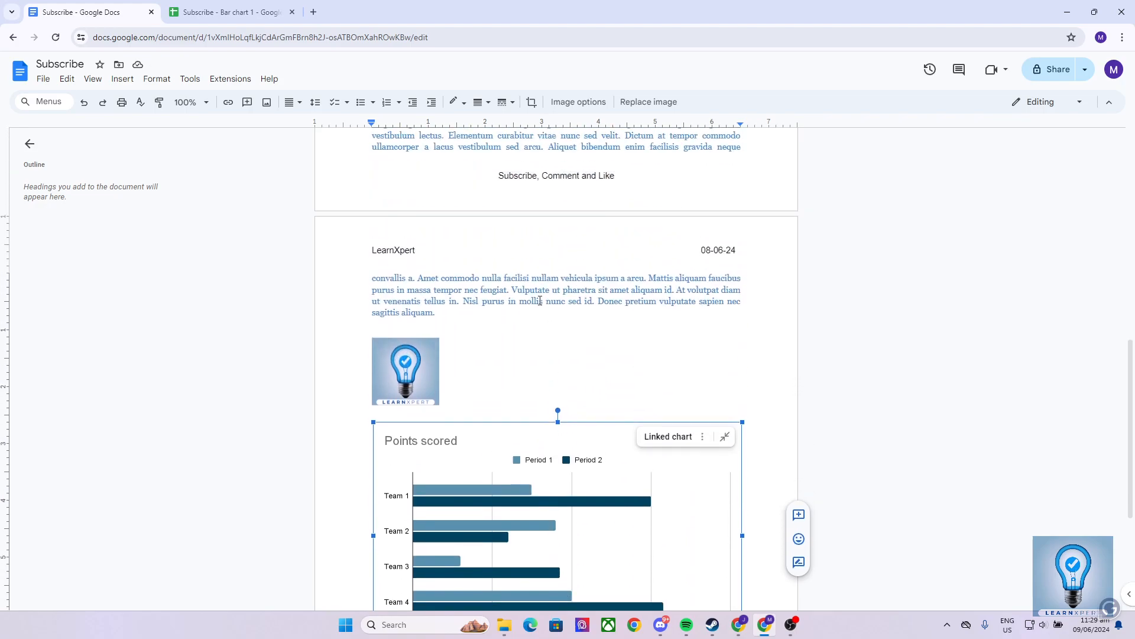
click(540, 300)
scroll(540, 300, down, 2)
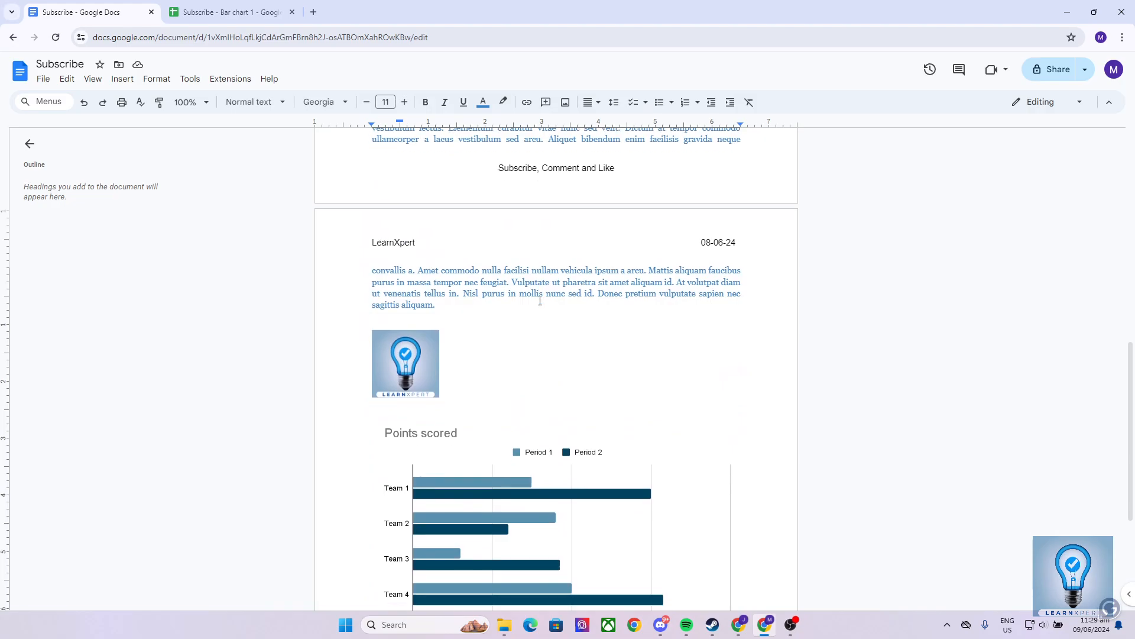
click(278, 11)
click(110, 7)
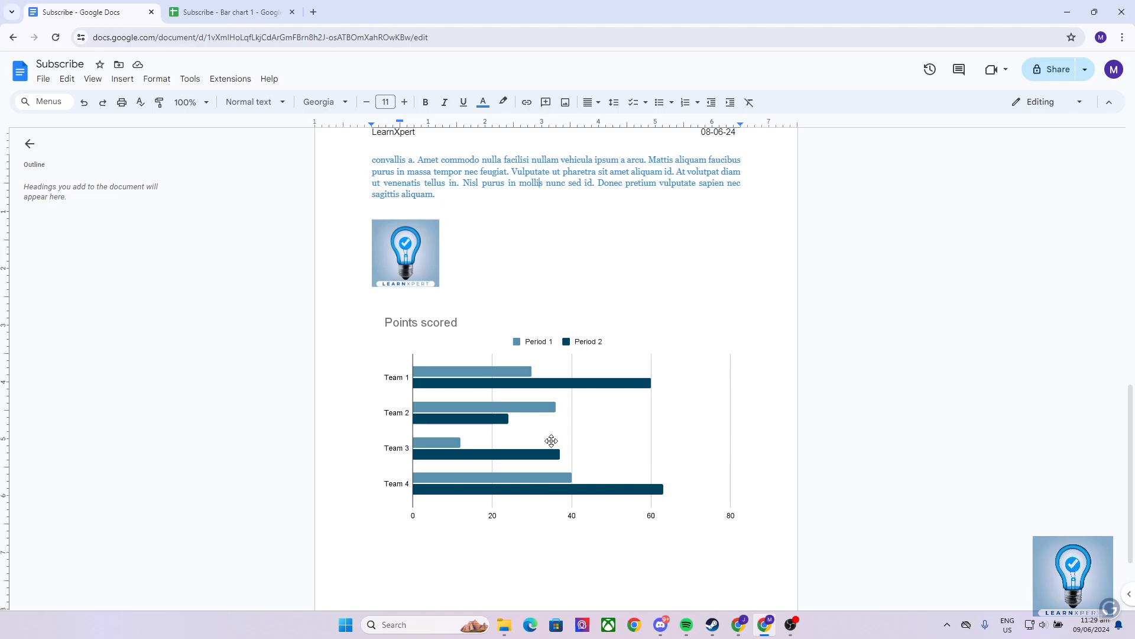